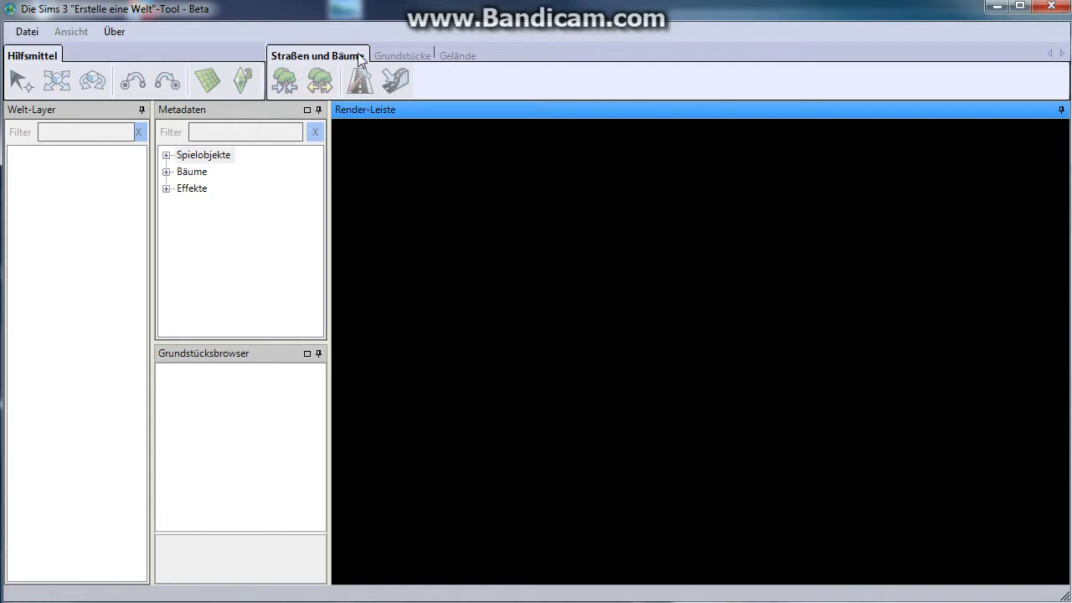
# Start a new world with a maximum height of 100 and the Wüste terrain type.
pyautogui.click(44, 33)
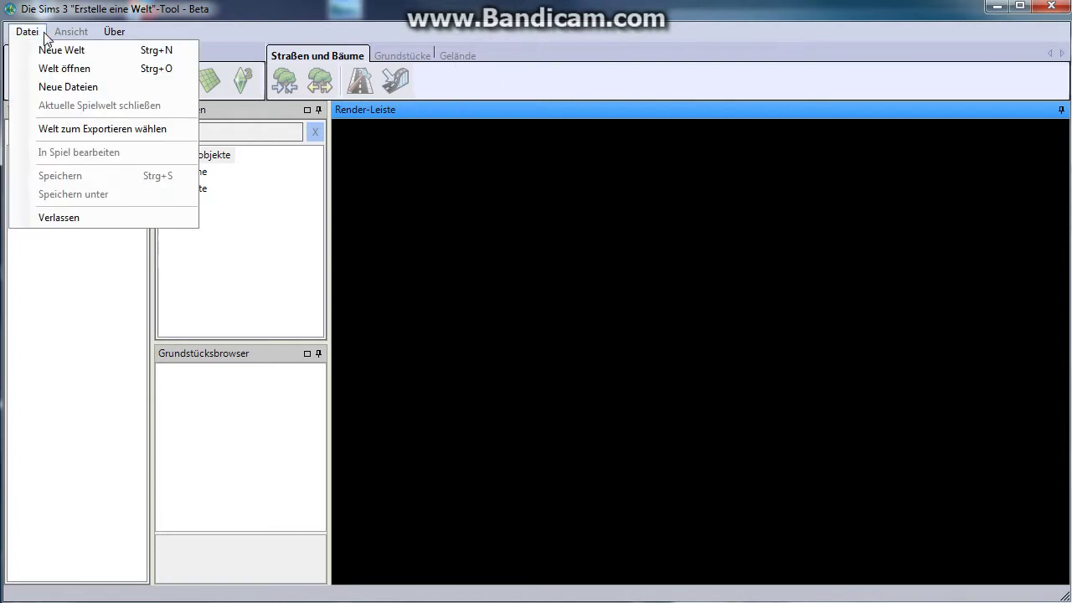
pyautogui.click(52, 48)
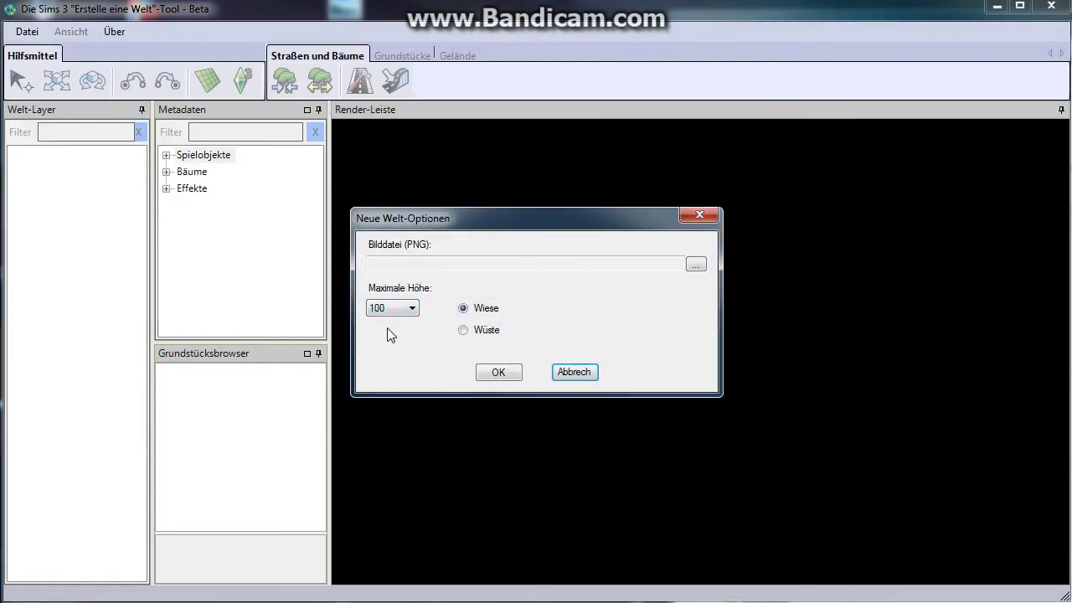
pyautogui.click(391, 306)
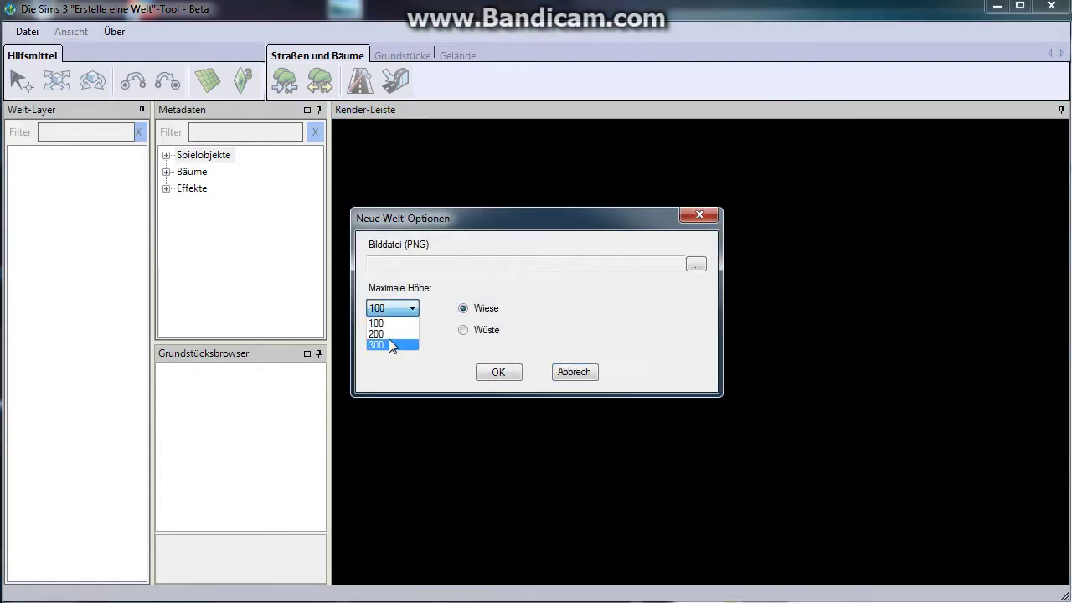
pyautogui.click(384, 323)
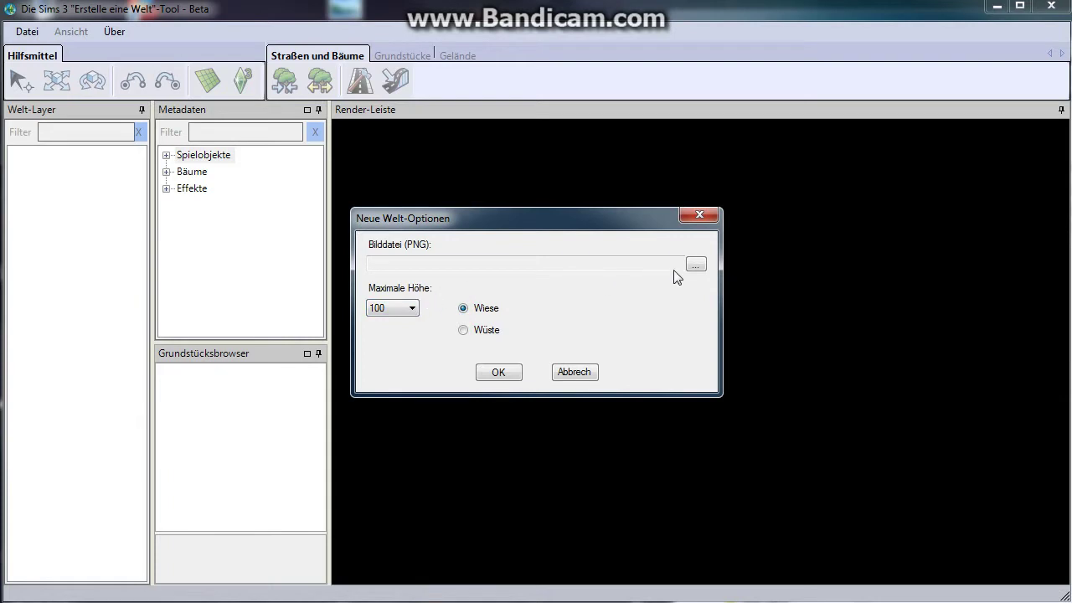
pyautogui.click(463, 332)
# Load LargeFlatMap300.png from the HeightMaps folder as the new world's image file.
pyautogui.click(690, 268)
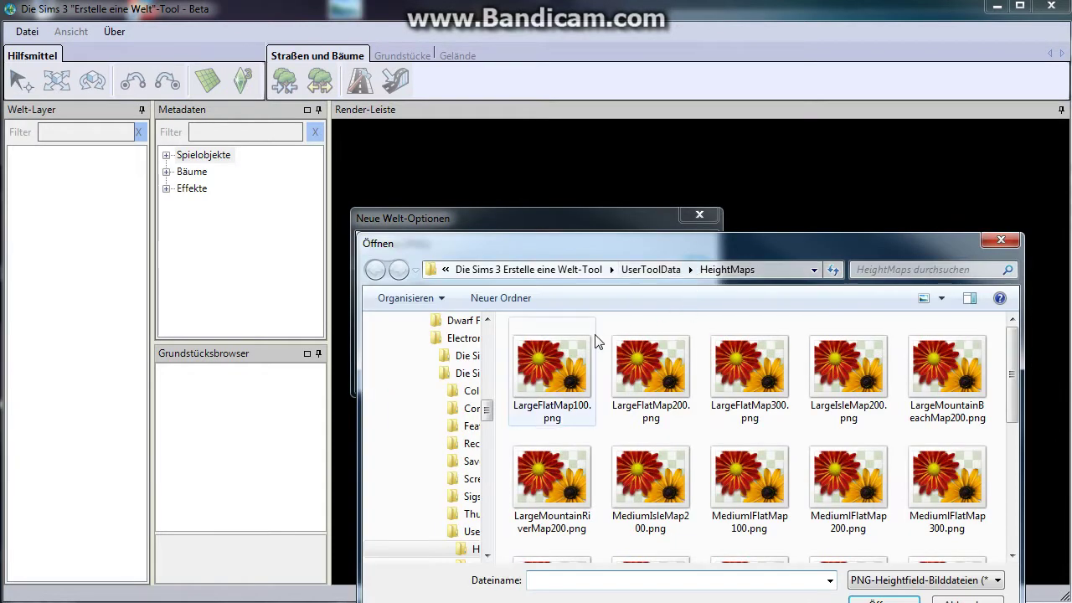
pyautogui.click(550, 371)
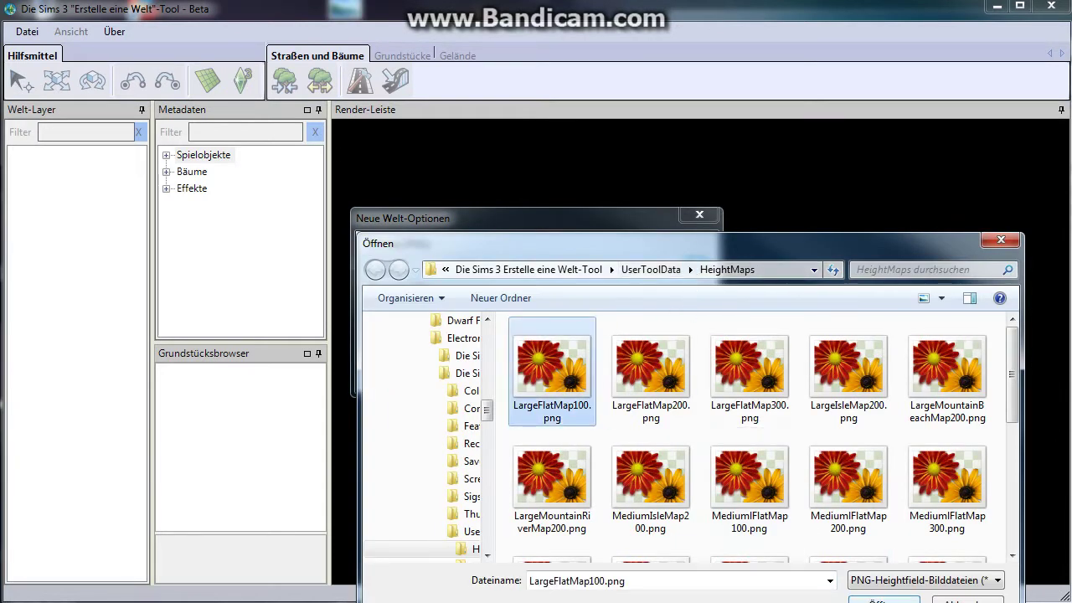
pyautogui.moveTo(742, 237); pyautogui.dragTo(550, 149)
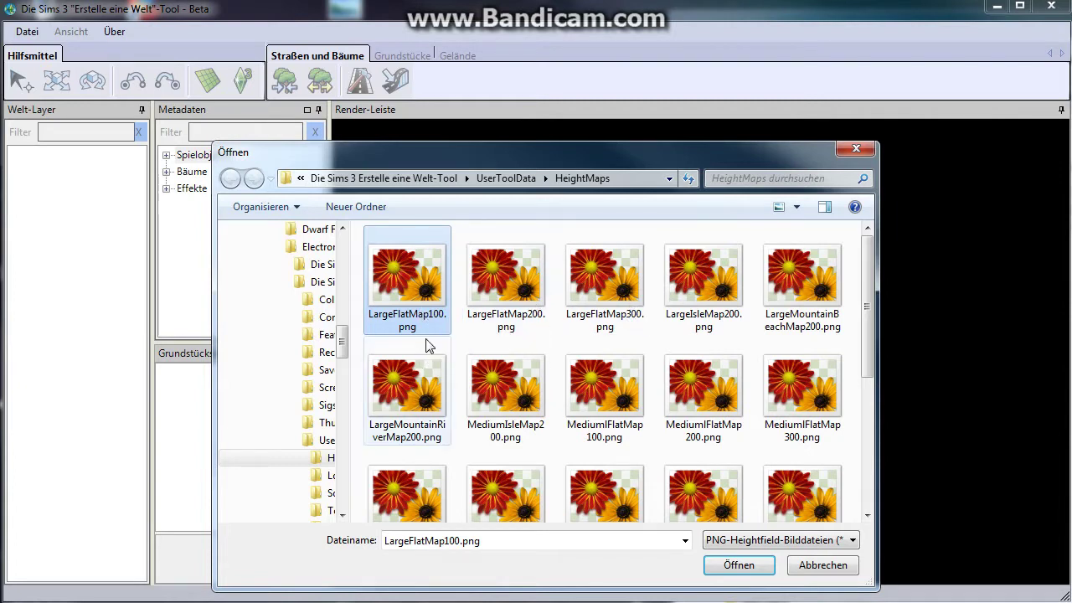
pyautogui.moveTo(424, 336)
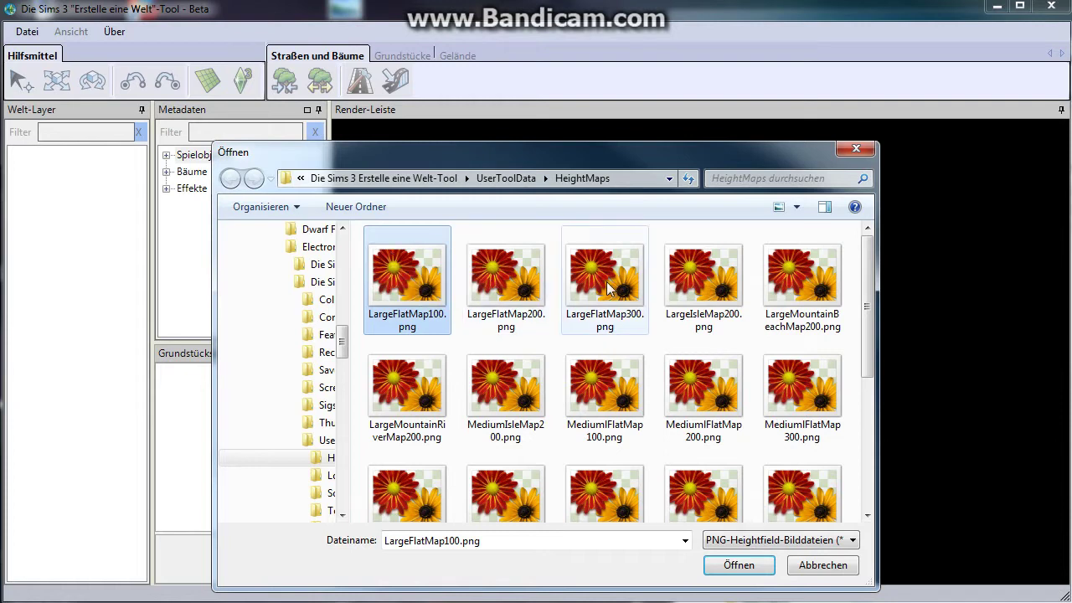
pyautogui.moveTo(611, 286)
pyautogui.click(624, 283)
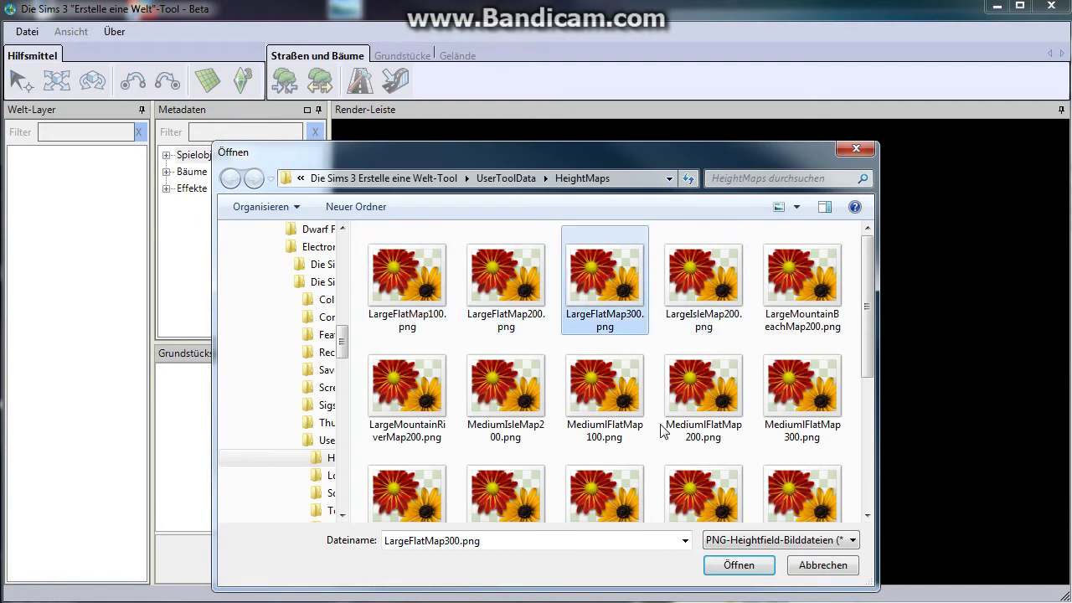
pyautogui.click(727, 570)
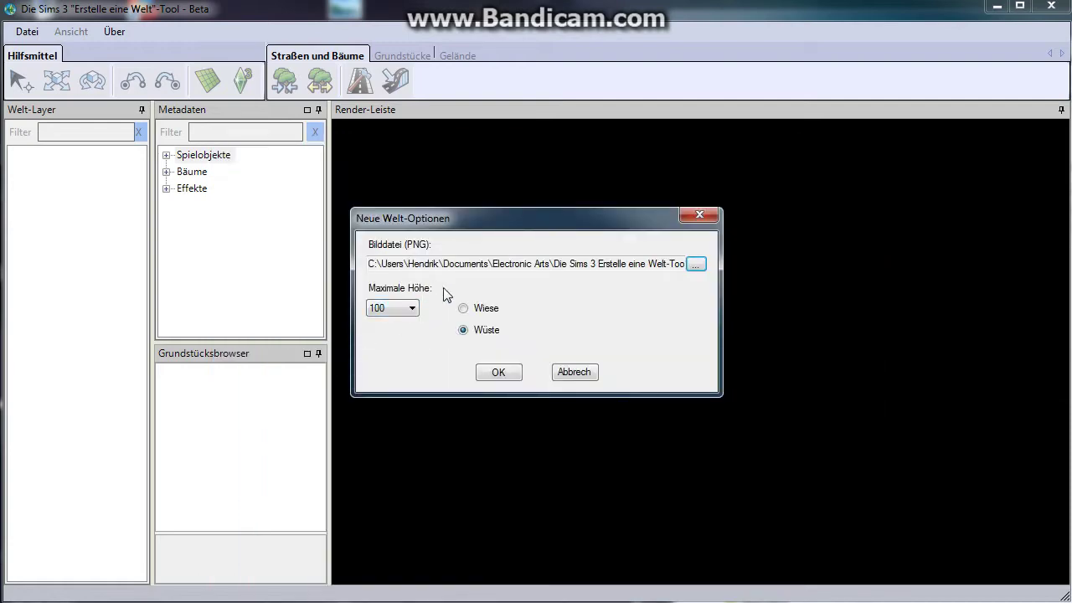
# Browse the HeightMaps folder again and examine the available large, medium and small flat, isle and mountain maps.
pyautogui.click(699, 267)
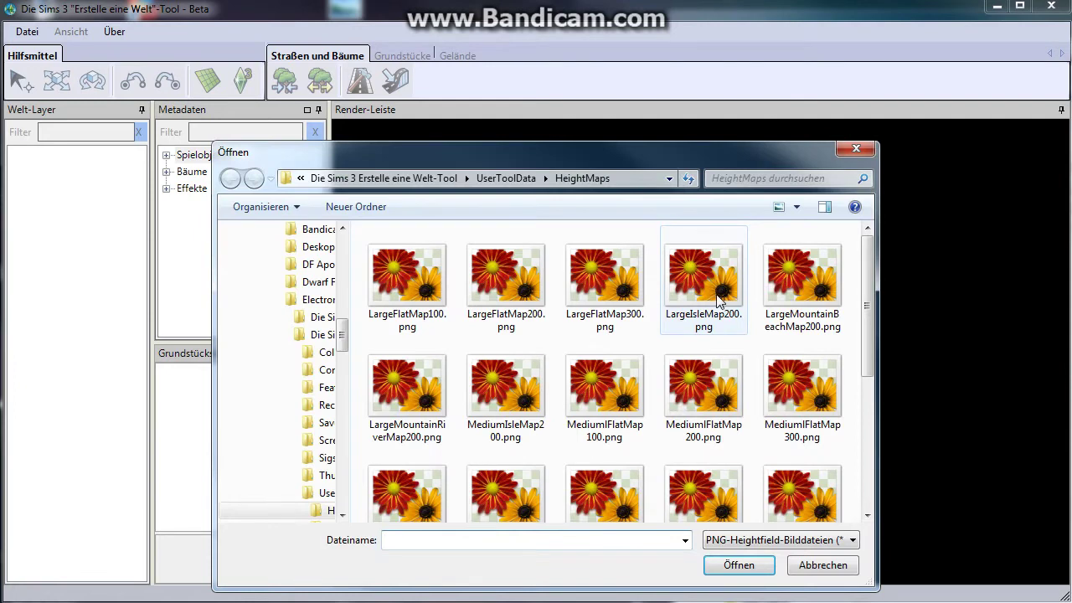
pyautogui.click(780, 286)
pyautogui.click(410, 390)
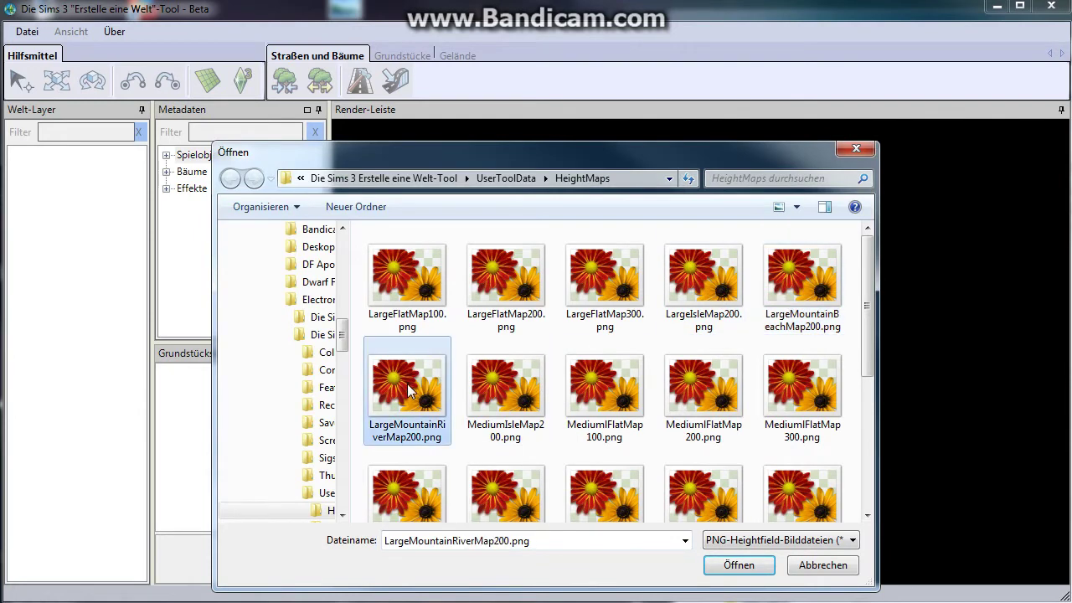
pyautogui.click(716, 295)
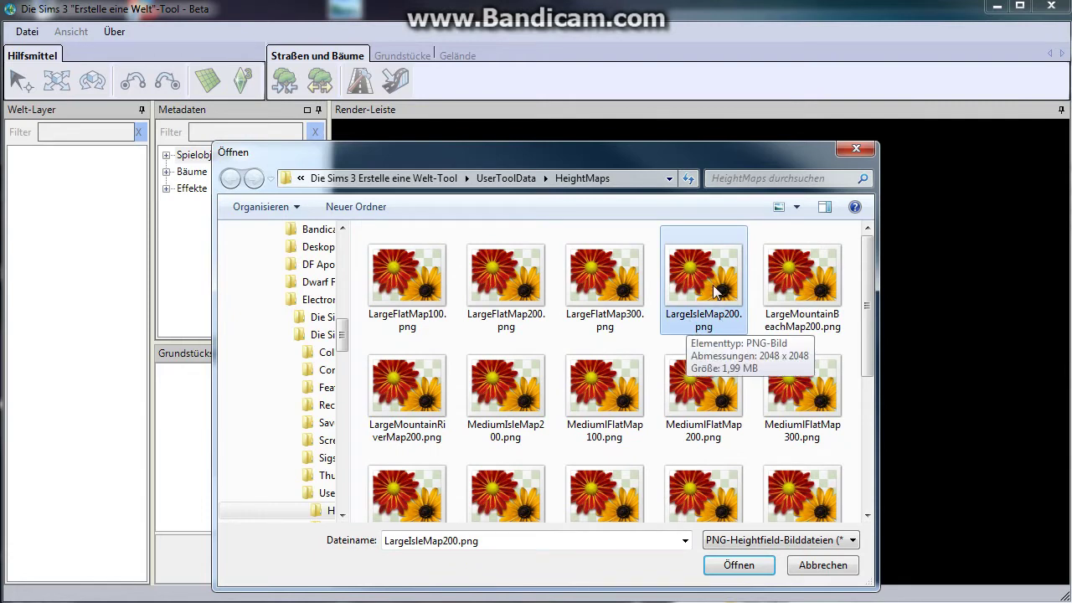
pyautogui.click(814, 281)
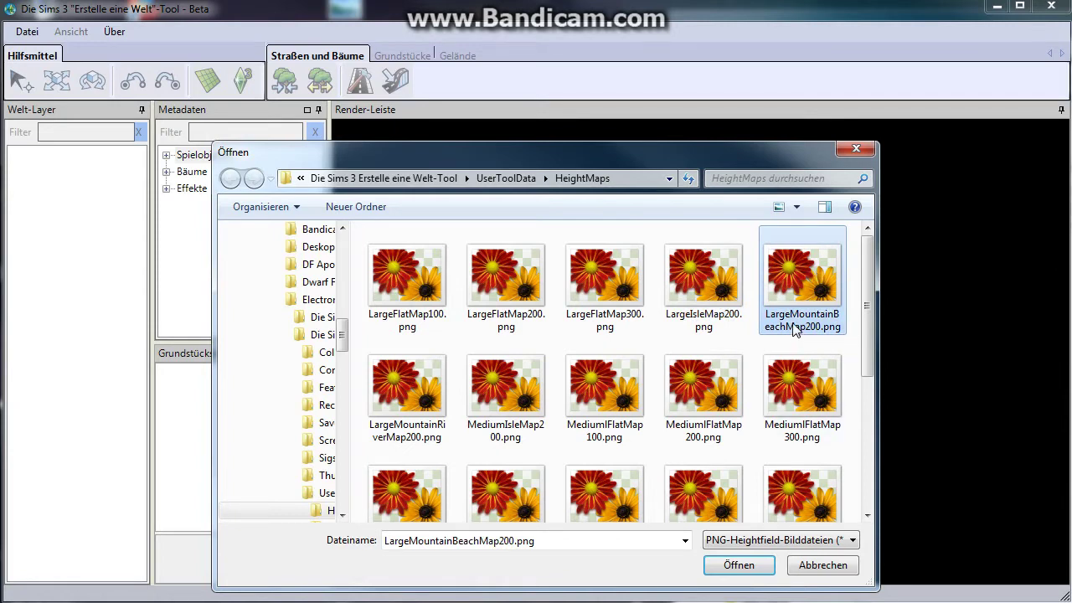
pyautogui.click(396, 391)
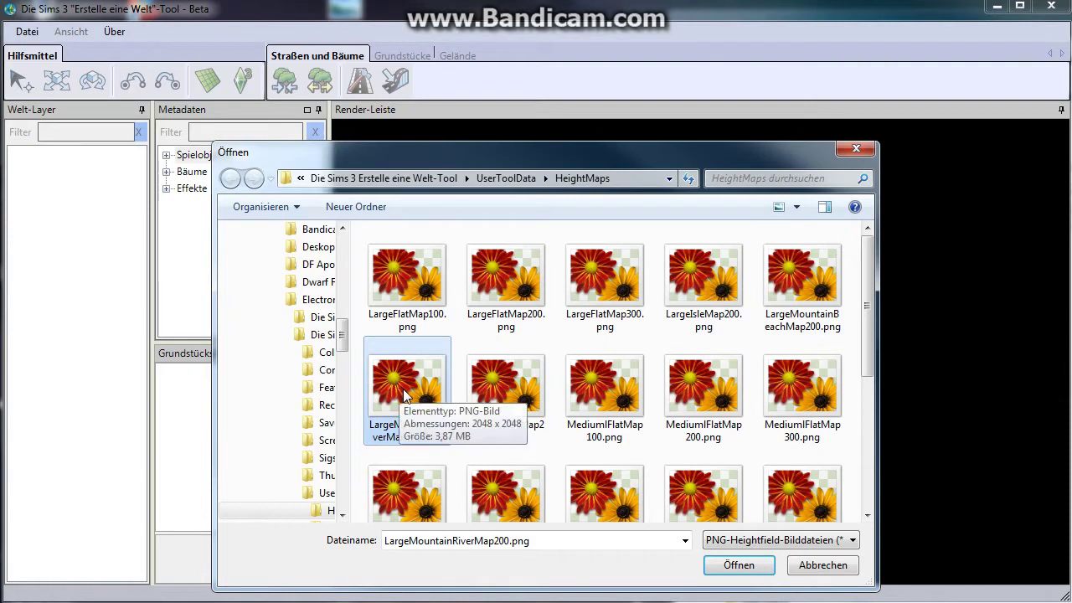
pyautogui.click(513, 380)
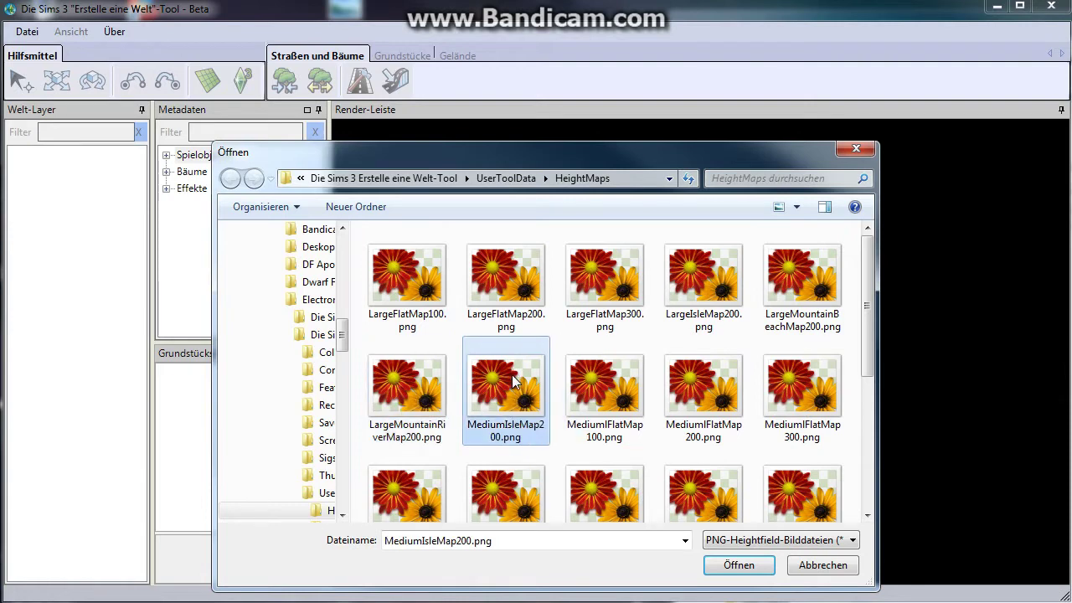
pyautogui.click(601, 381)
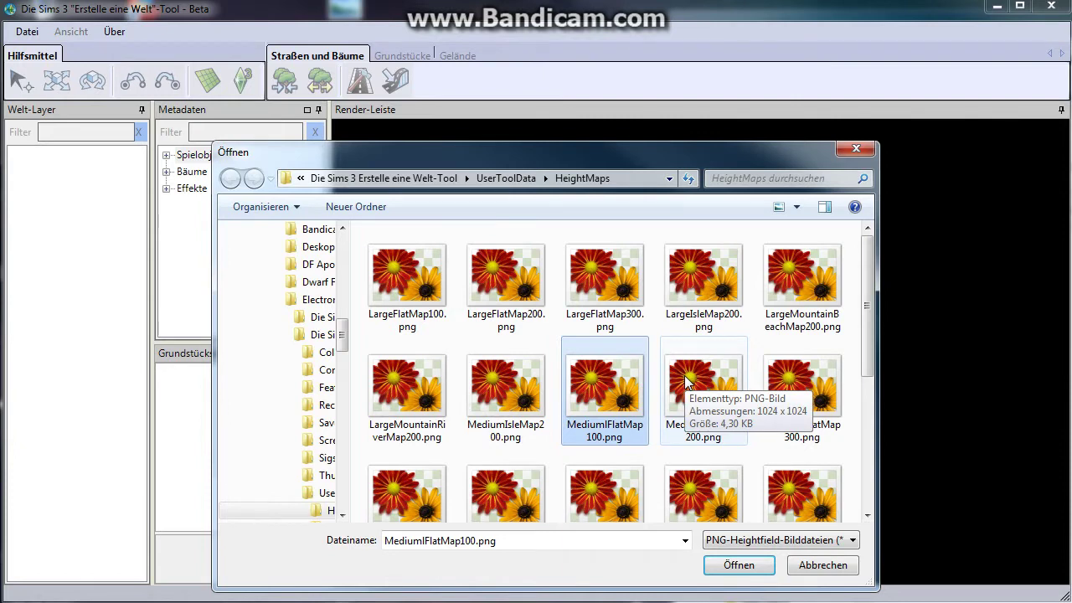
pyautogui.scroll(-1, 685, 381)
pyautogui.scroll(-2, 685, 381)
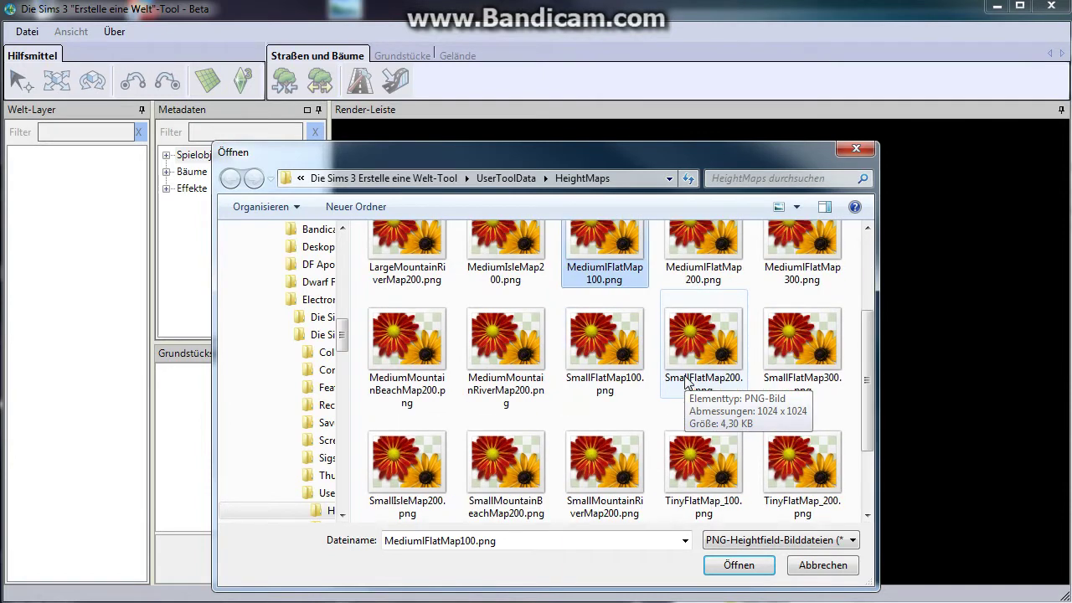
pyautogui.click(624, 351)
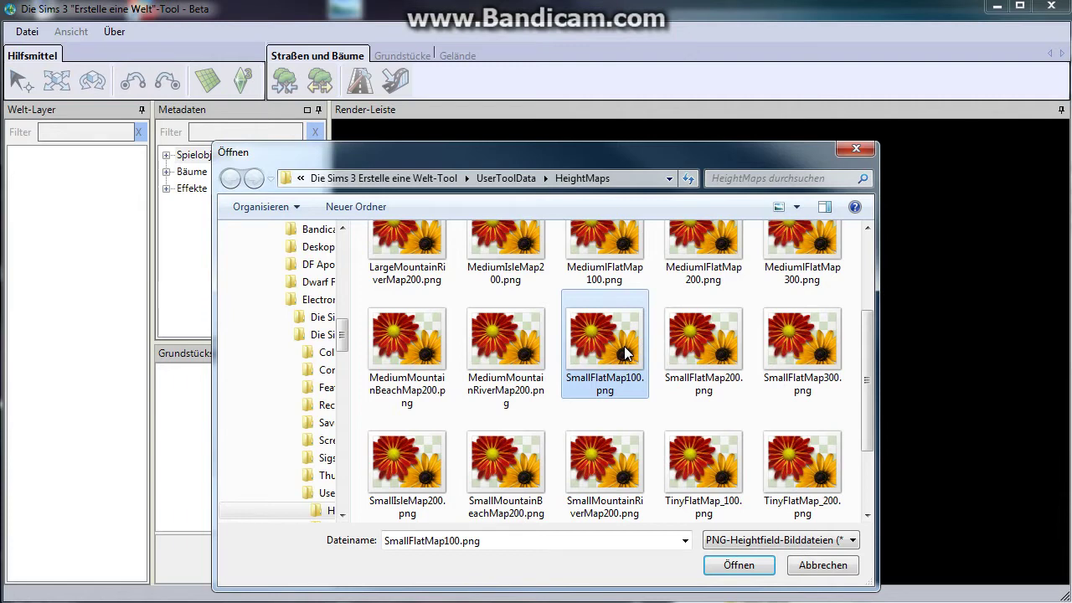
pyautogui.scroll(2, 603, 353)
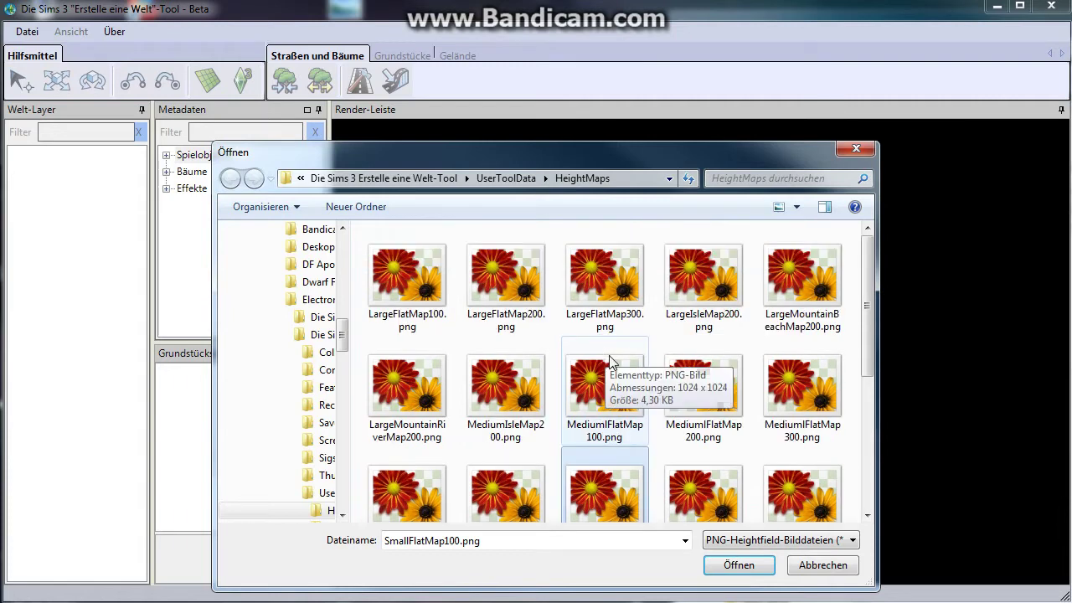
# Load LargeFlatMap100.png as the height map, select 100 as the maximum height and create the world.
pyautogui.click(391, 300)
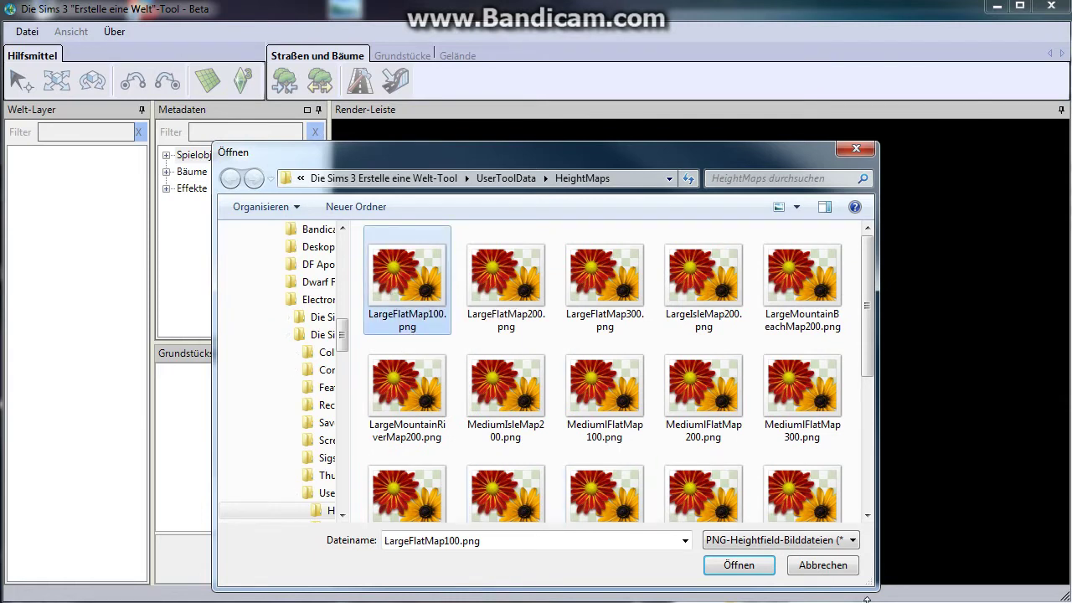
pyautogui.click(712, 566)
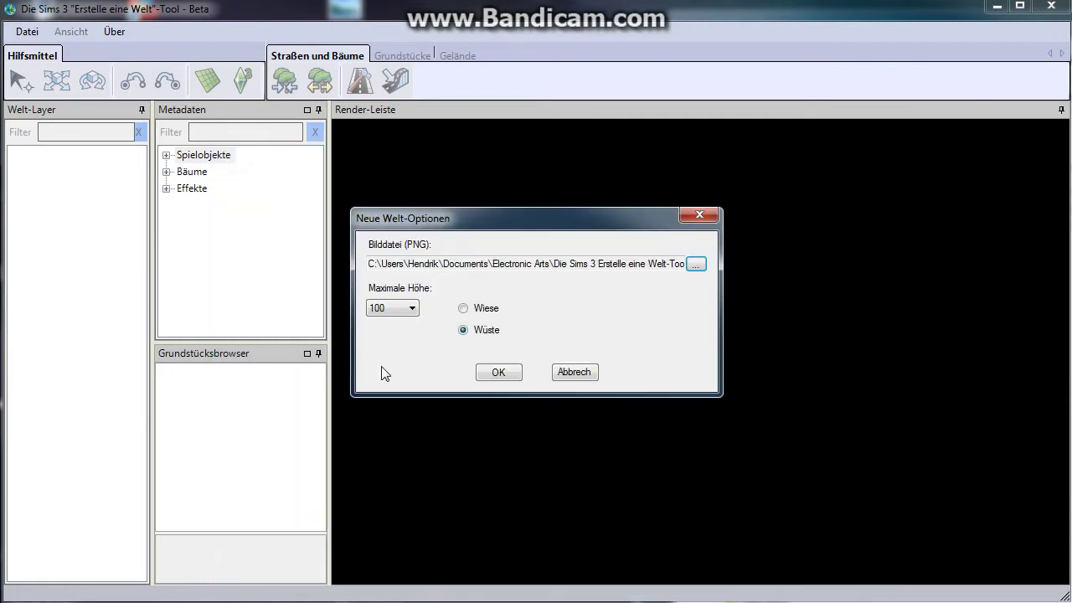
pyautogui.click(394, 316)
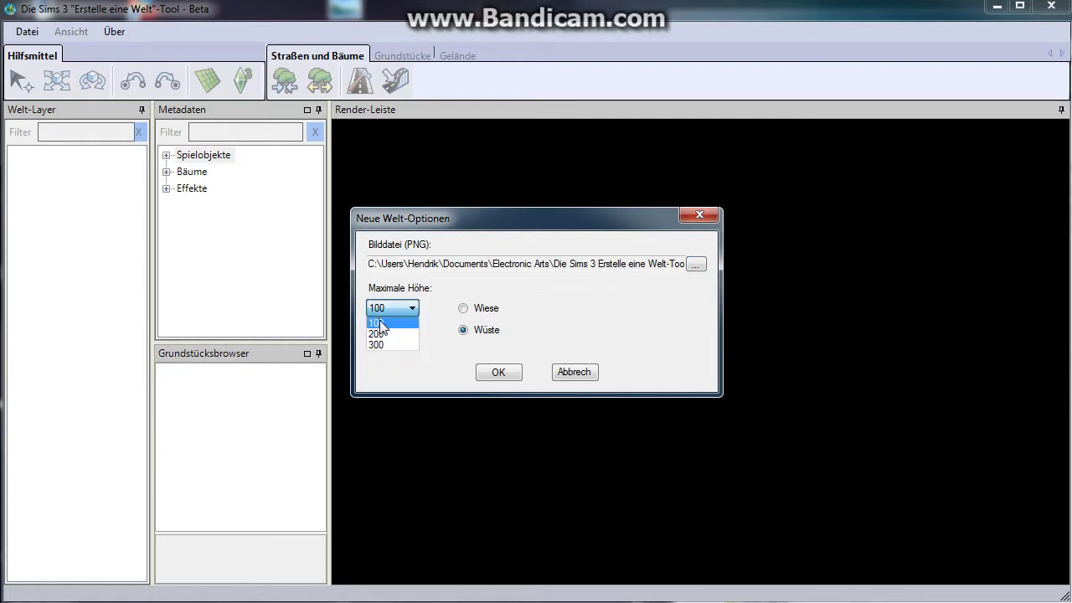
pyautogui.click(381, 323)
pyautogui.click(494, 374)
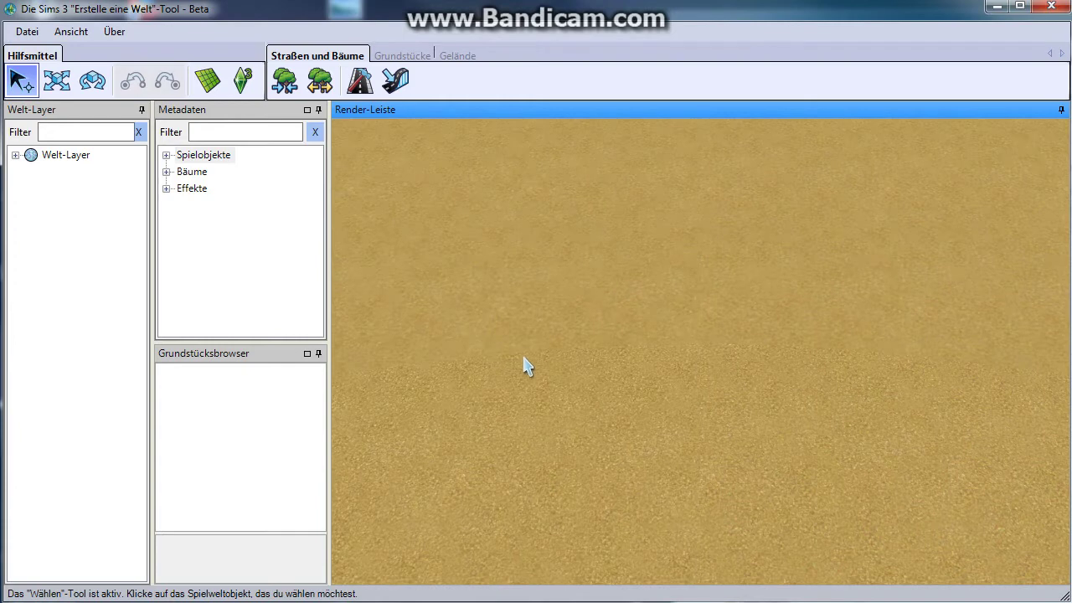
# Inspect the new desert terrain and its edge by the sea from several angles and distances.
pyautogui.moveTo(546, 374); pyautogui.dragTo(969, 360, button='middle')
pyautogui.scroll(-5, 653, 343)
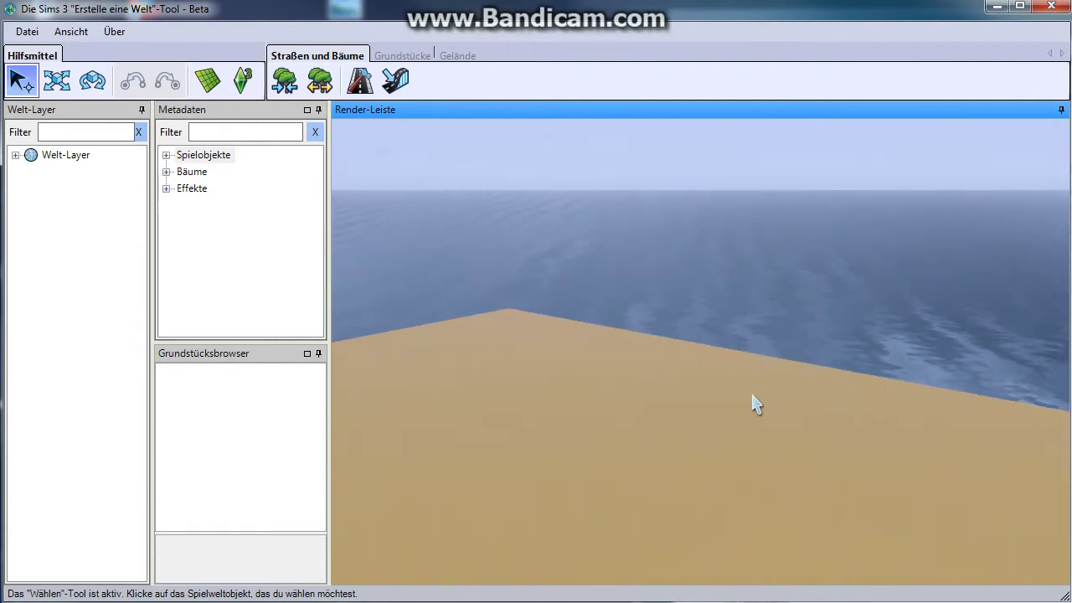
pyautogui.moveTo(753, 401); pyautogui.dragTo(801, 425, button='middle')
pyautogui.scroll(3, 801, 425)
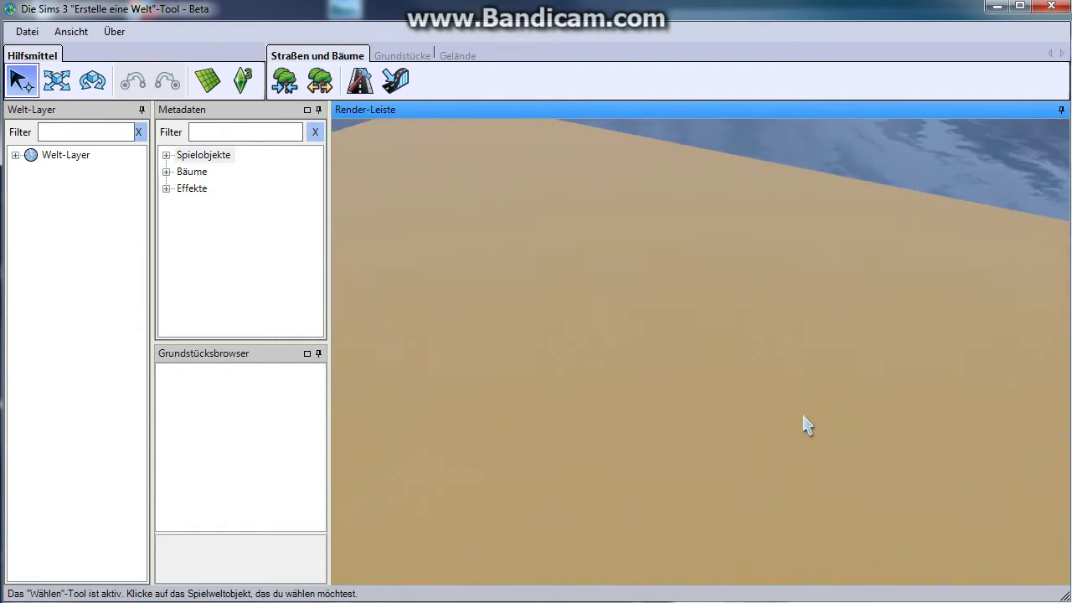
pyautogui.scroll(4, 804, 425)
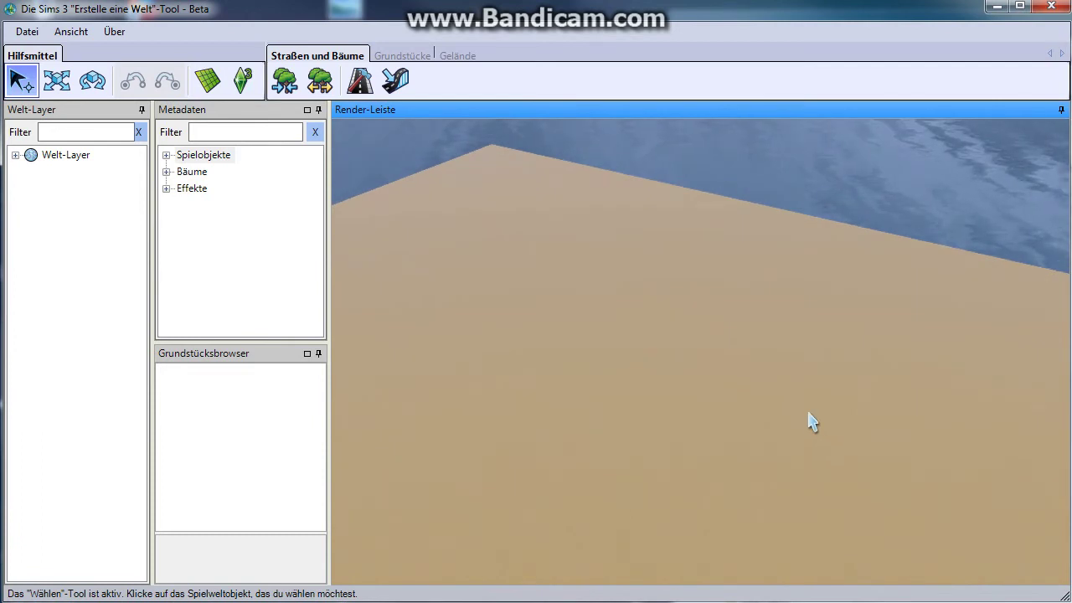
pyautogui.scroll(3, 879, 381)
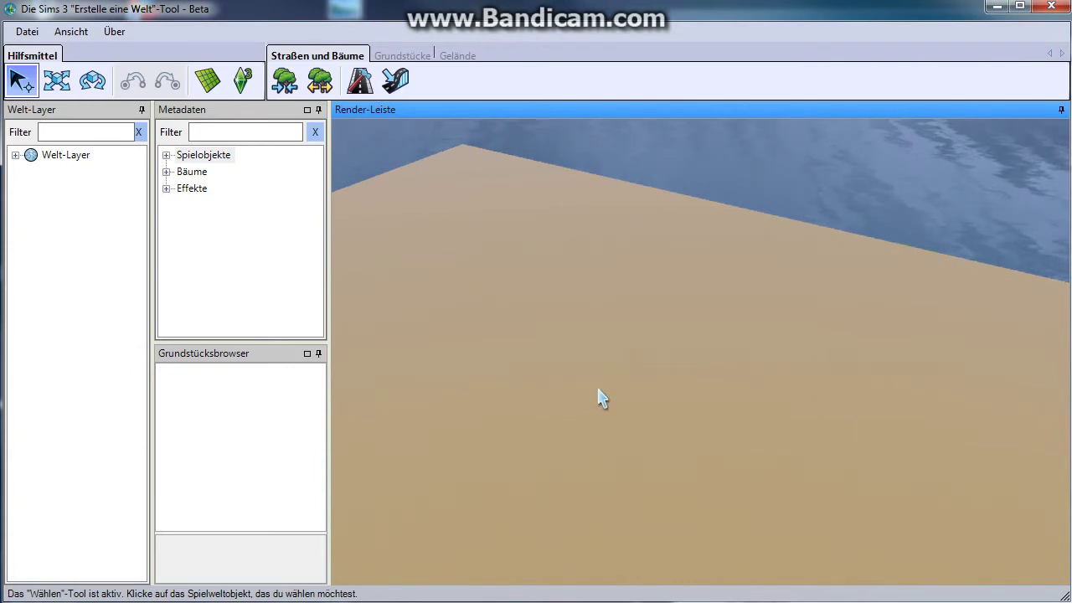
pyautogui.scroll(-3, 596, 387)
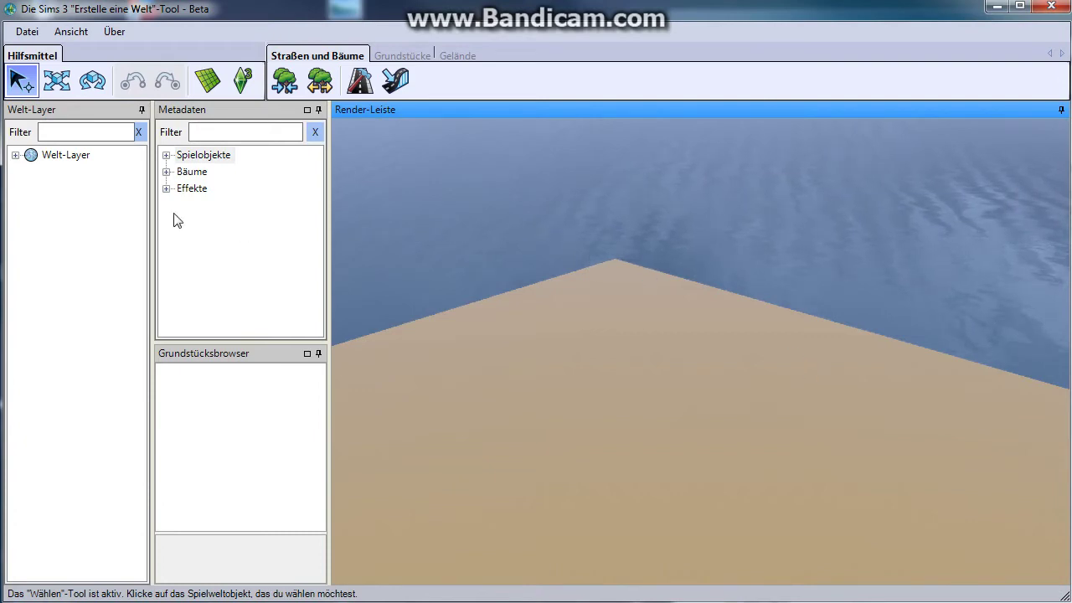
# Expand the Welt-Layer tree and add a new layer to it.
pyautogui.click(15, 156)
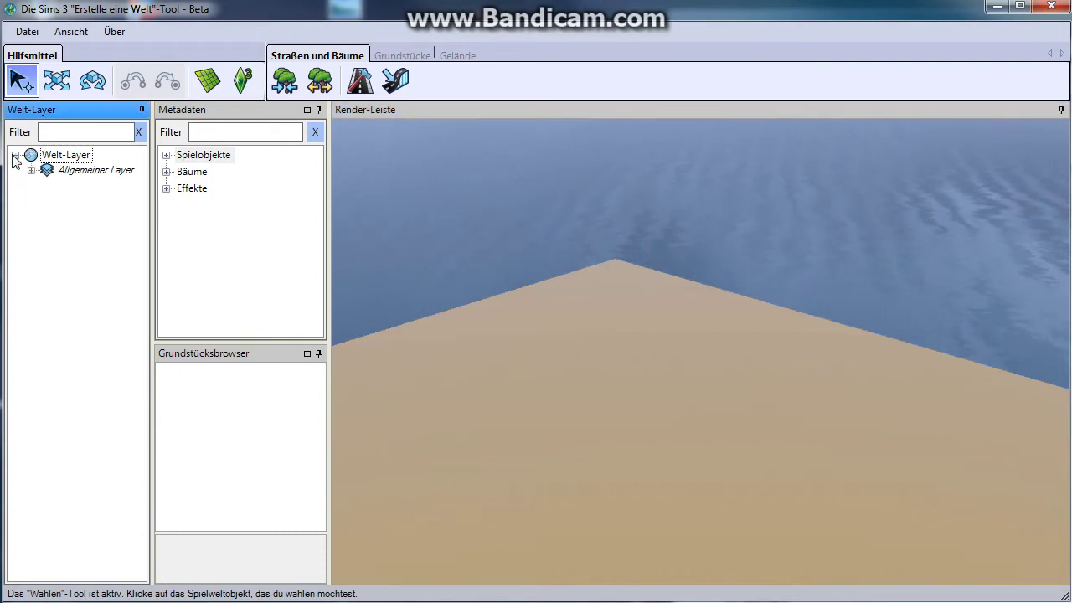
pyautogui.rightClick(31, 159)
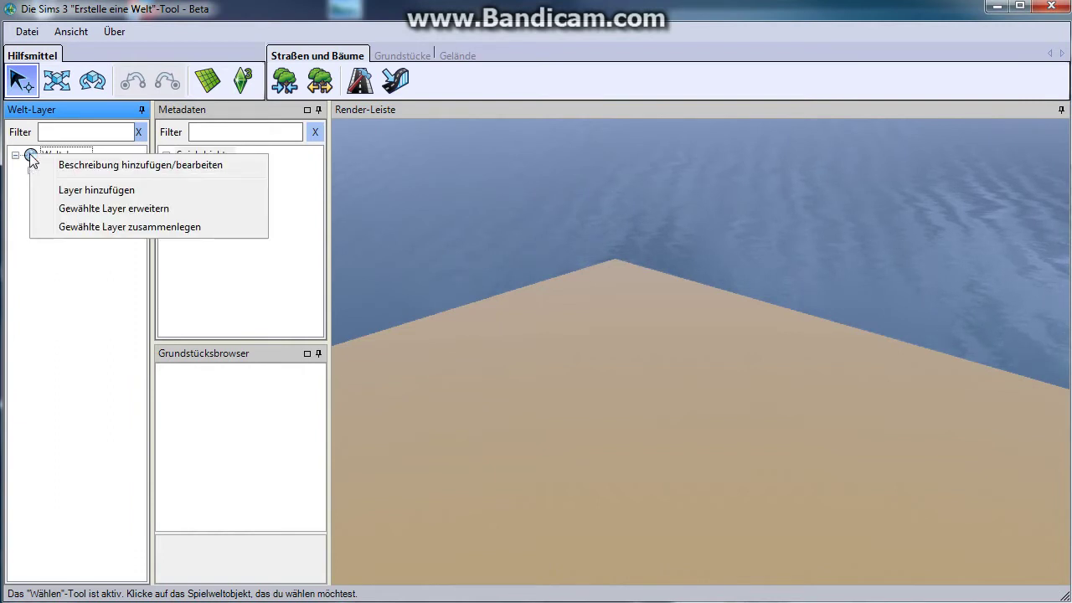
pyautogui.click(92, 190)
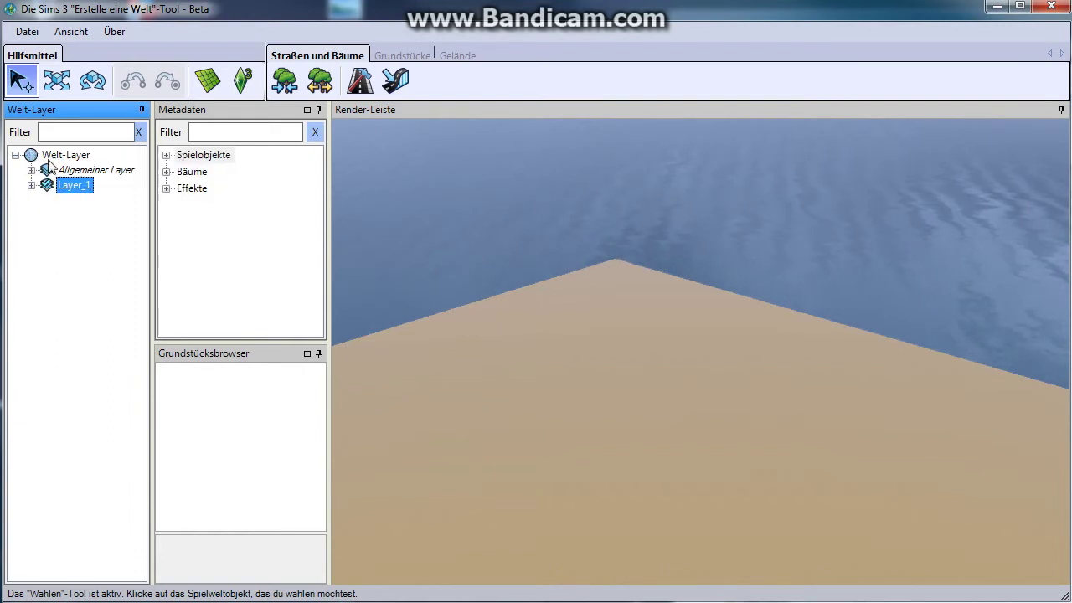
# Activate Layer_1 in the Welt-Layer tree as the working layer.
pyautogui.click(65, 174)
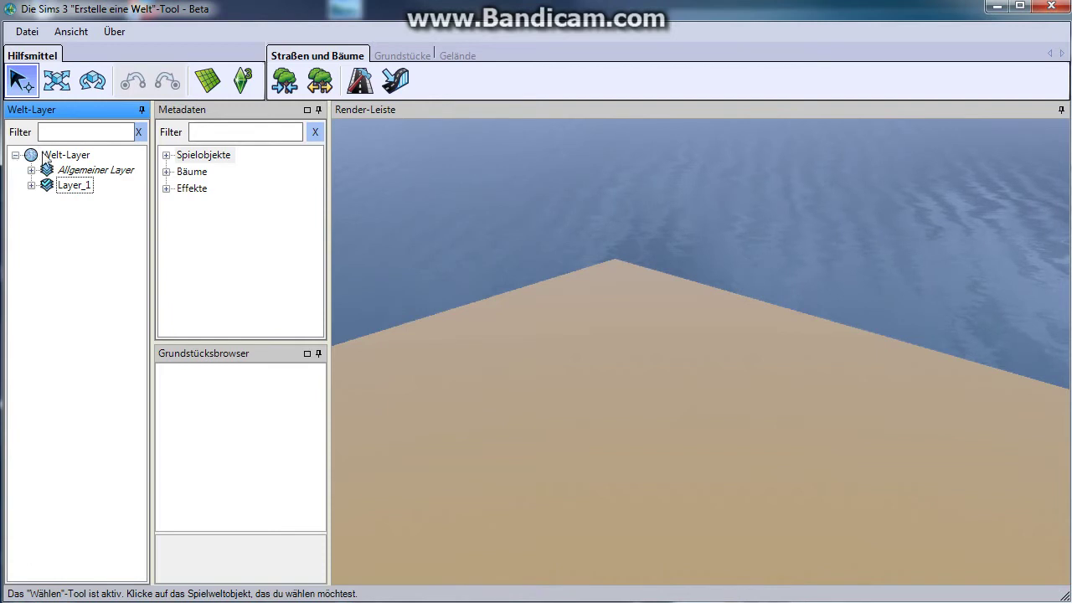
pyautogui.click(67, 191)
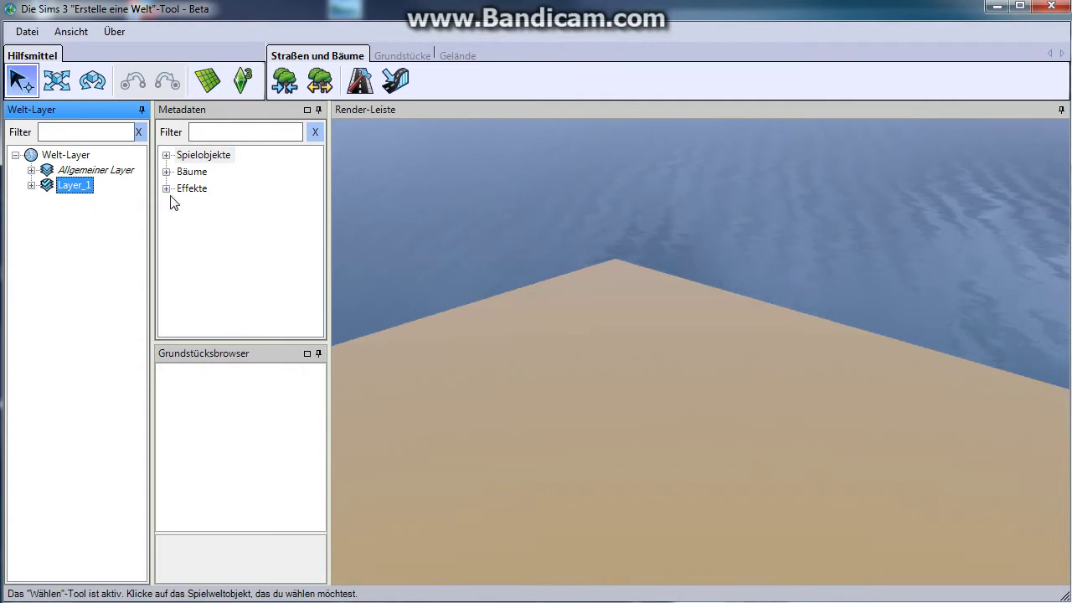
pyautogui.rightClick(73, 191)
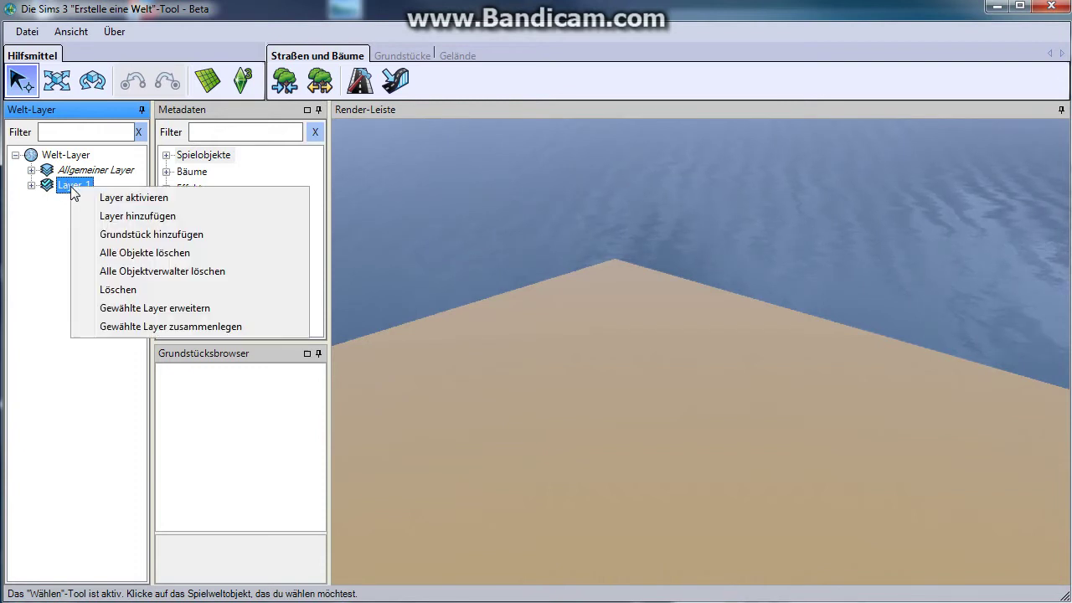
pyautogui.click(113, 201)
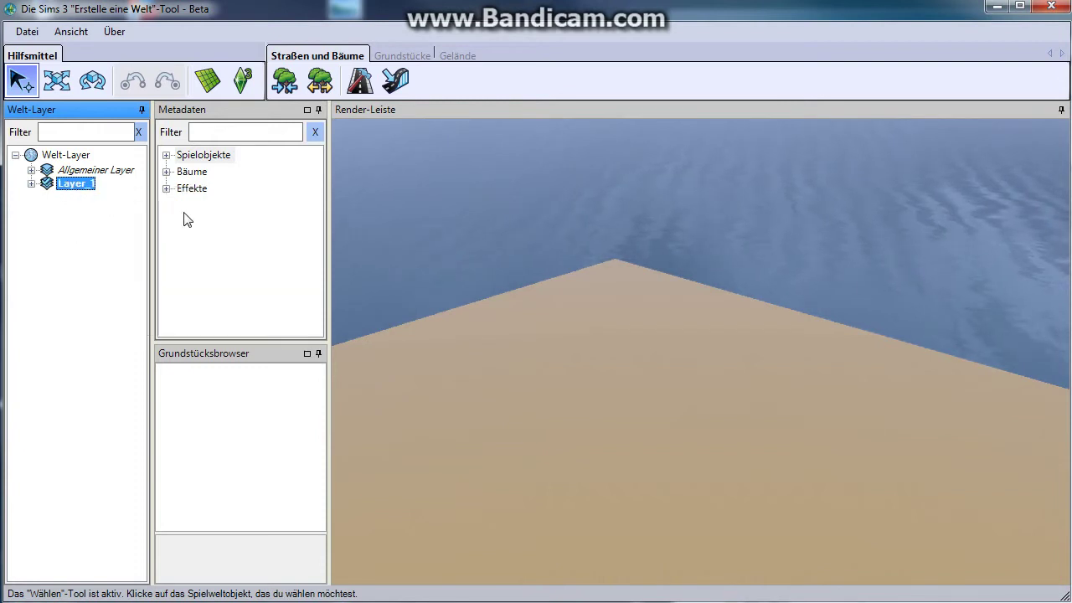
# Expand the Umgebung category under Spielobjekte in the metadata and filter the objects by "gel".
pyautogui.click(174, 161)
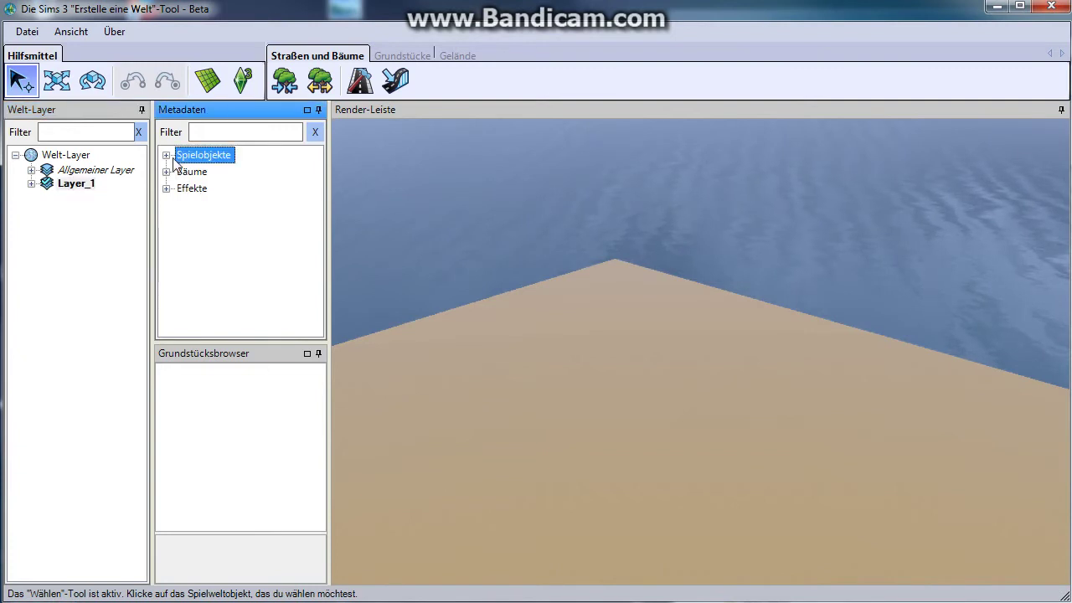
pyautogui.click(166, 158)
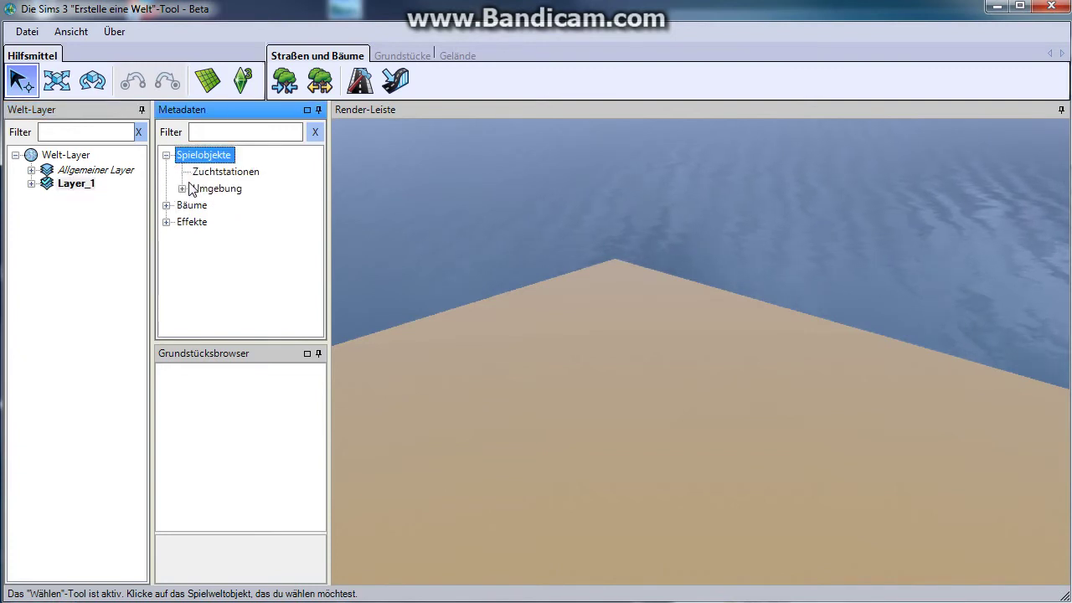
pyautogui.click(183, 188)
pyautogui.click(210, 189)
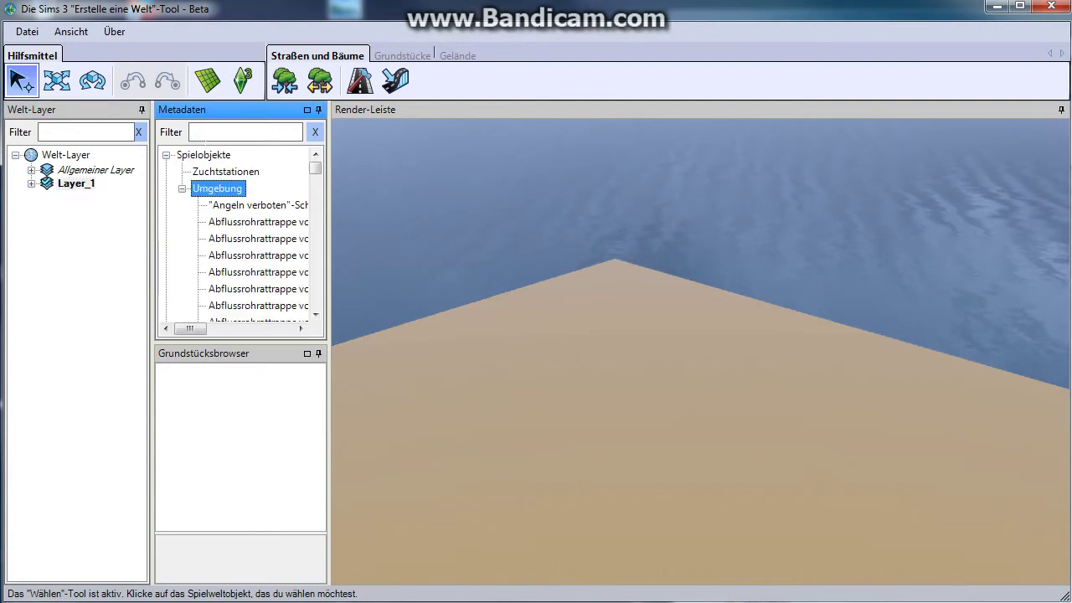
pyautogui.click(191, 131)
pyautogui.write('gel')
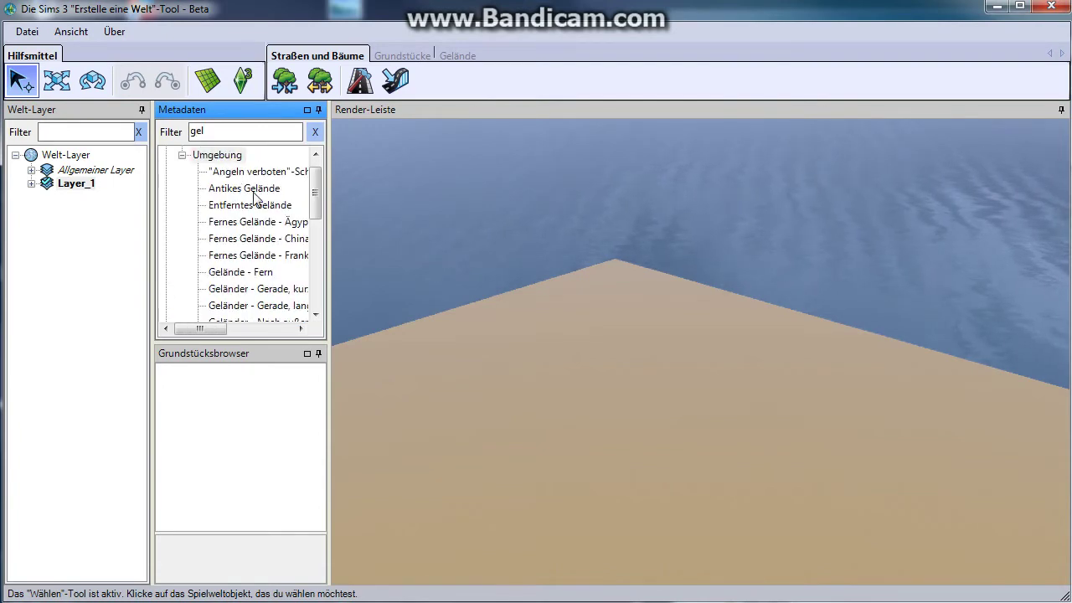
# Try out the Fernes Gelände - China object as distant scenery and view it around the desert terrain.
pyautogui.click(252, 199)
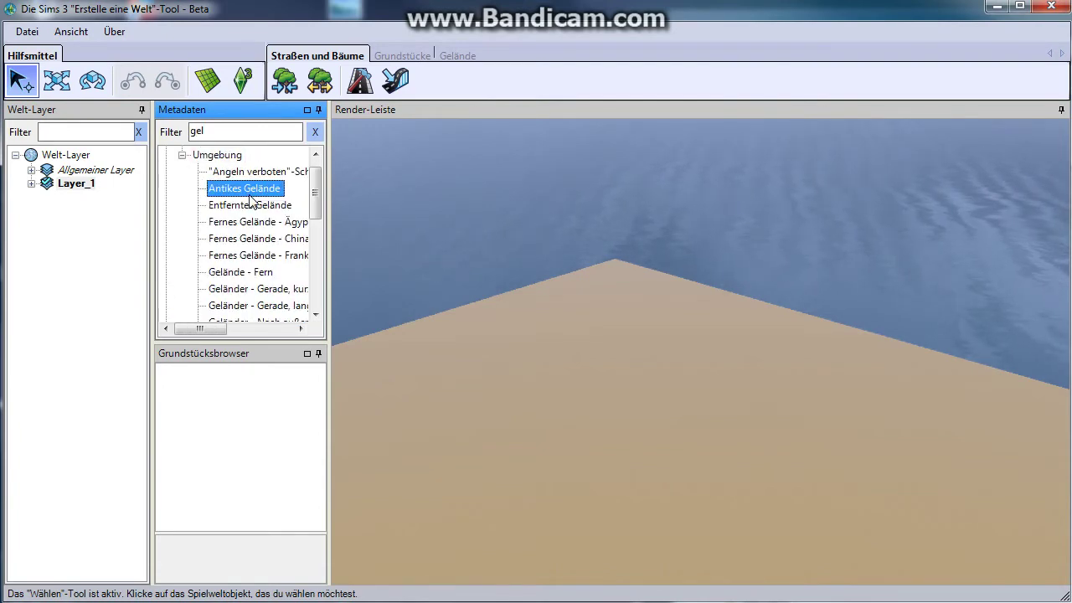
pyautogui.click(253, 240)
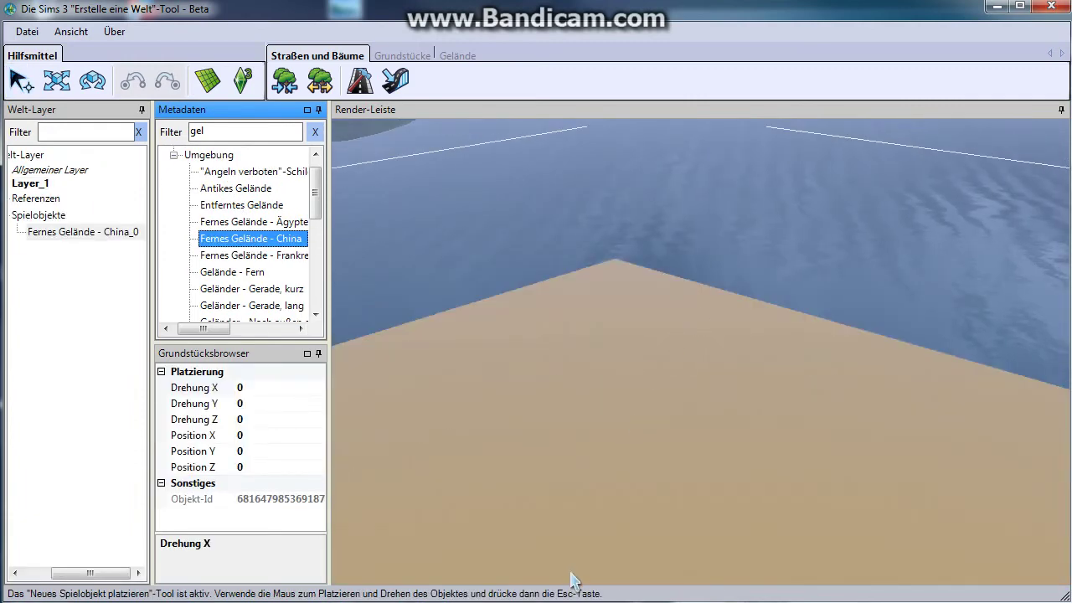
pyautogui.moveTo(574, 538); pyautogui.dragTo(574, 512, button='middle')
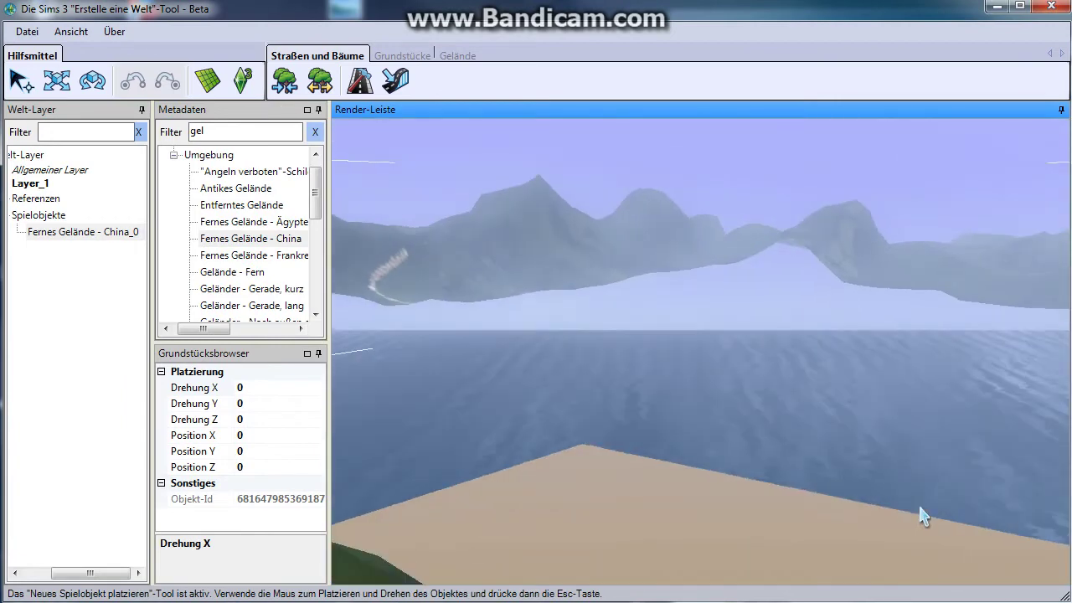
pyautogui.scroll(-3, 929, 528)
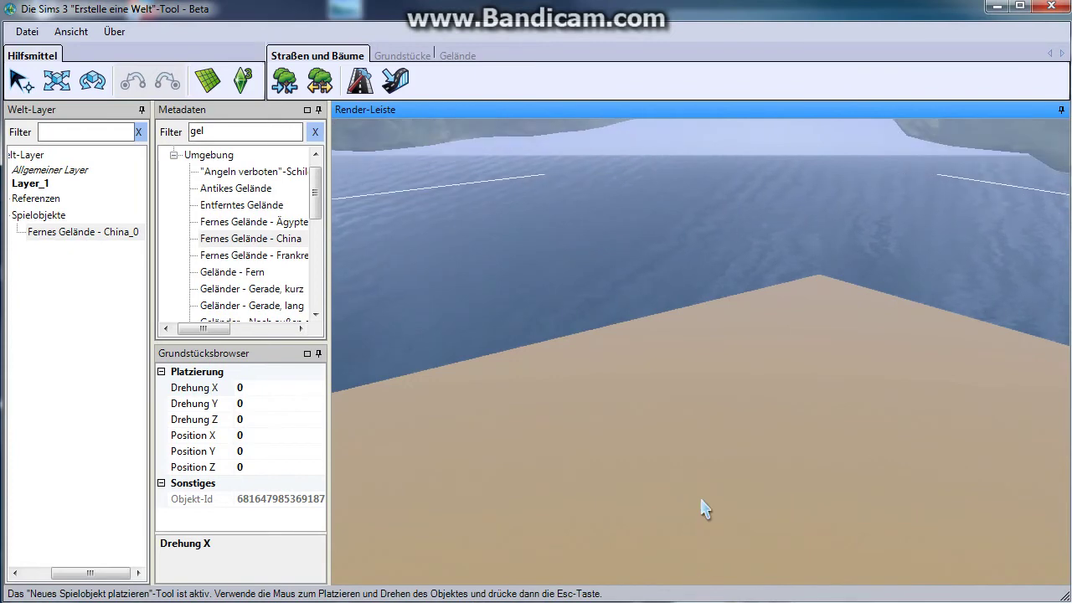
pyautogui.moveTo(700, 508); pyautogui.dragTo(768, 520, button='middle')
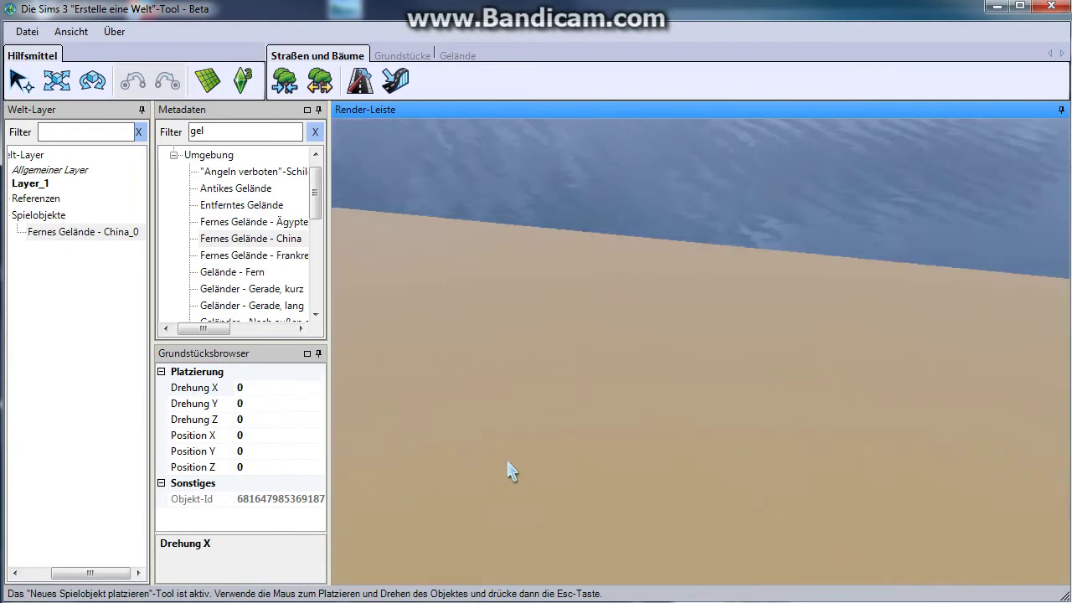
pyautogui.scroll(-3, 514, 438)
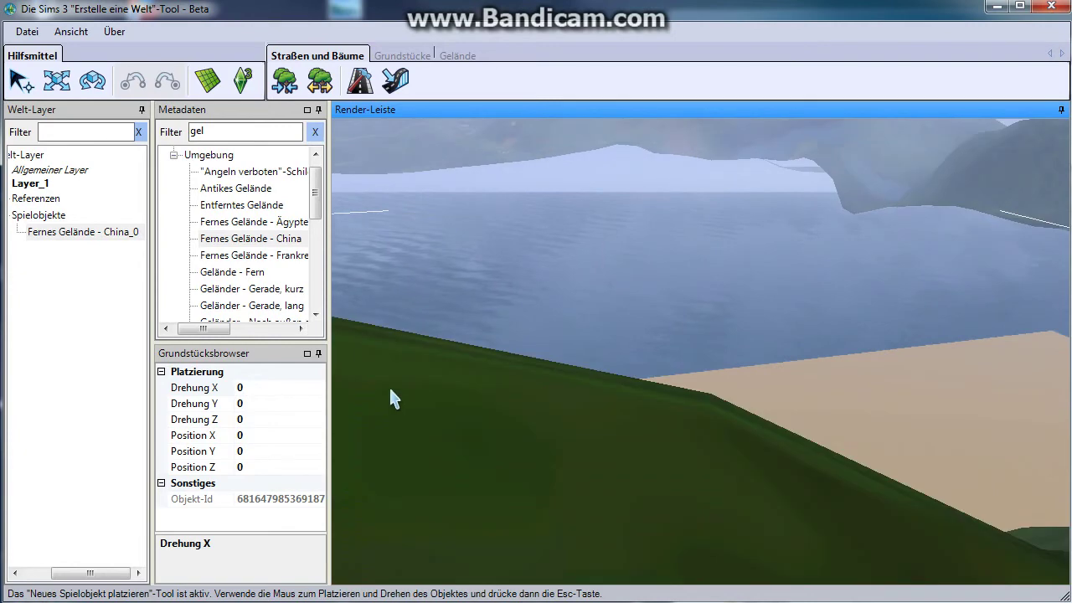
pyautogui.press('Escape')
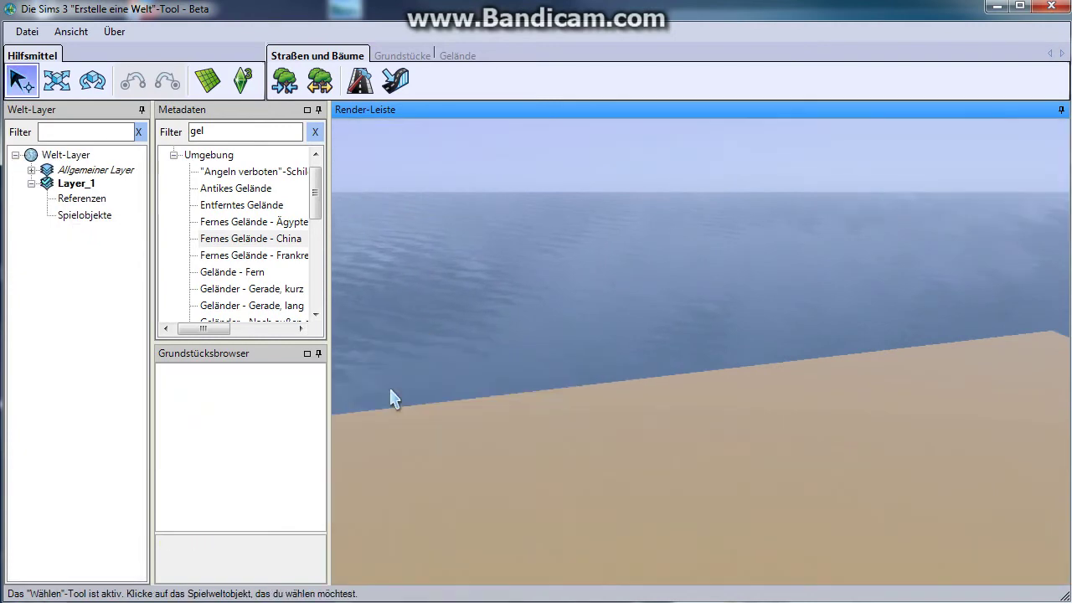
# Place one Gelände - Fern object on Layer_1 as distant scenery around the desert terrain and end the placement.
pyautogui.click(245, 272)
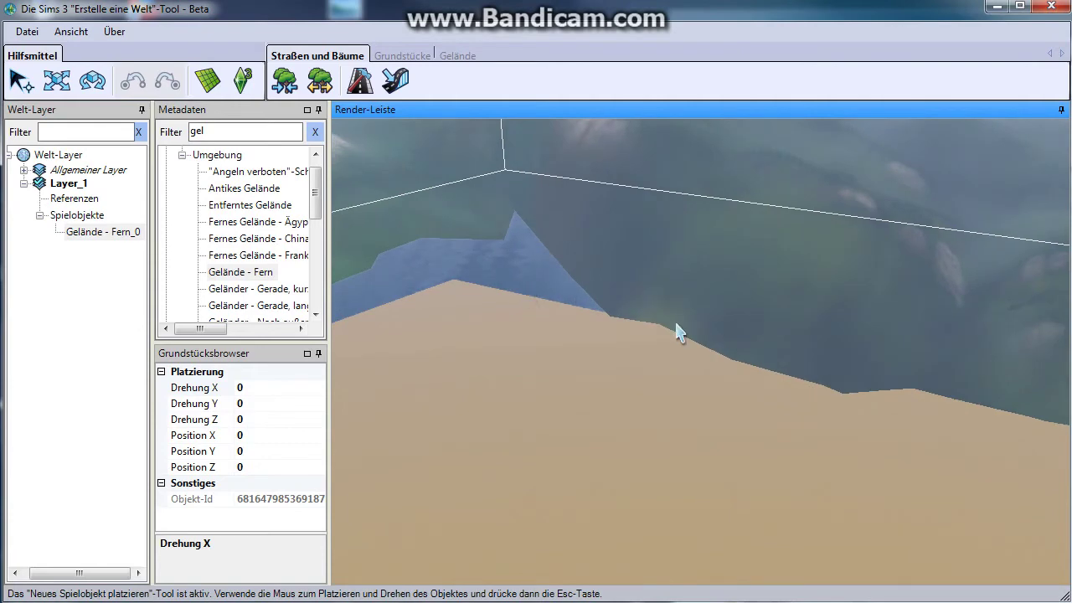
pyautogui.click(651, 330)
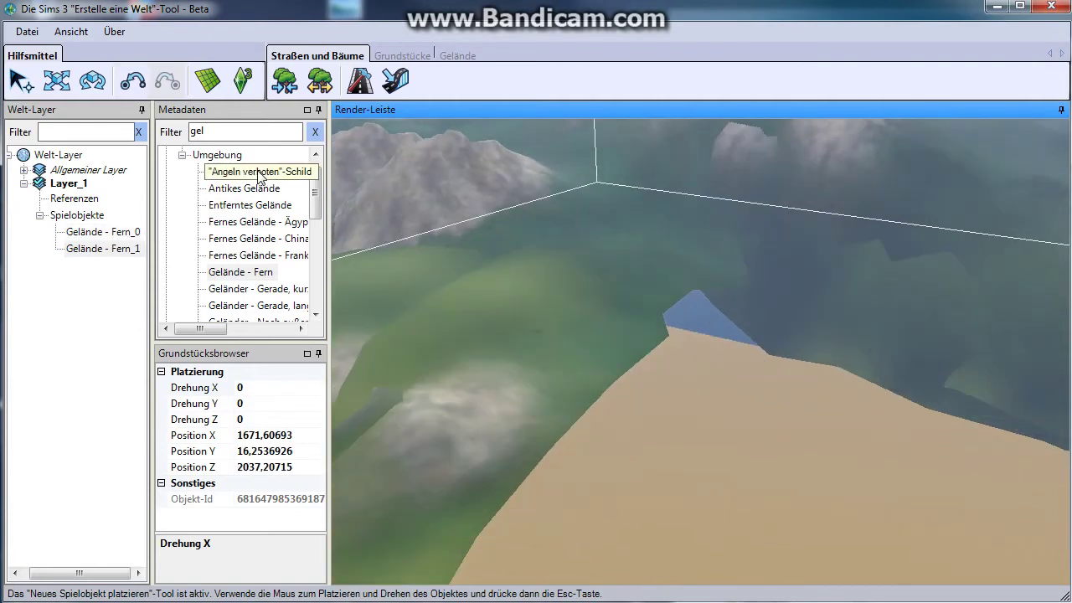
pyautogui.press('Escape')
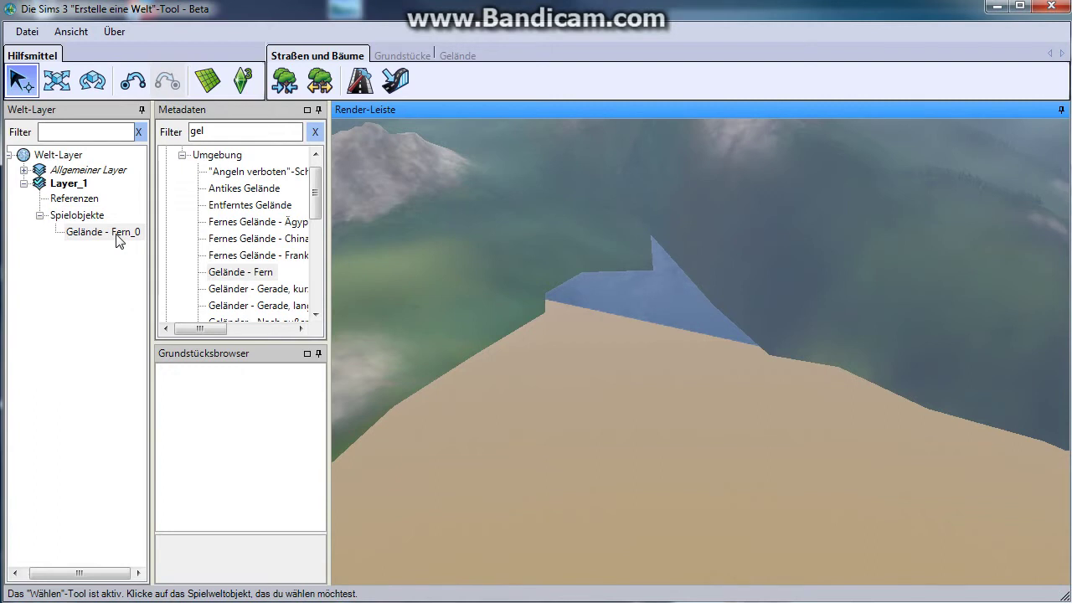
pyautogui.scroll(-5, 452, 283)
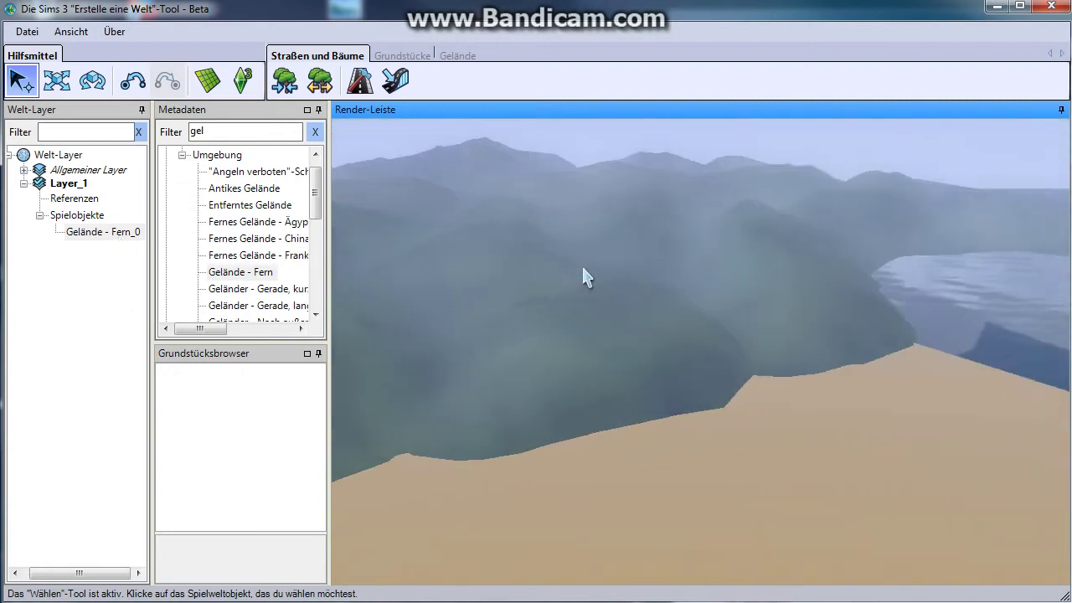